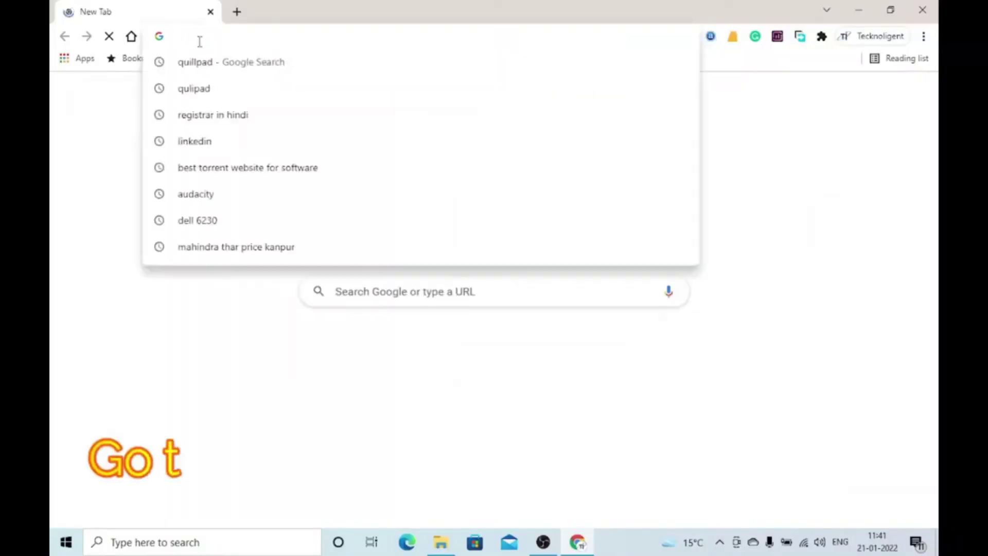
Load cctvdesk.com, search the site for 'guard' and open the Download Guard Viewer For PC article
{"action": "type", "text": "cctvdesk.com"}
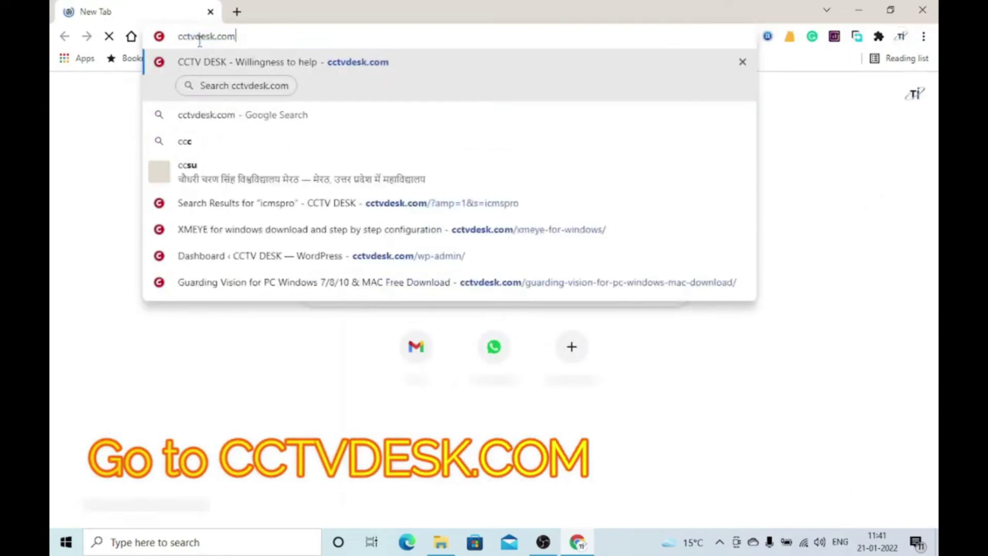
{"action": "key", "text": "Return"}
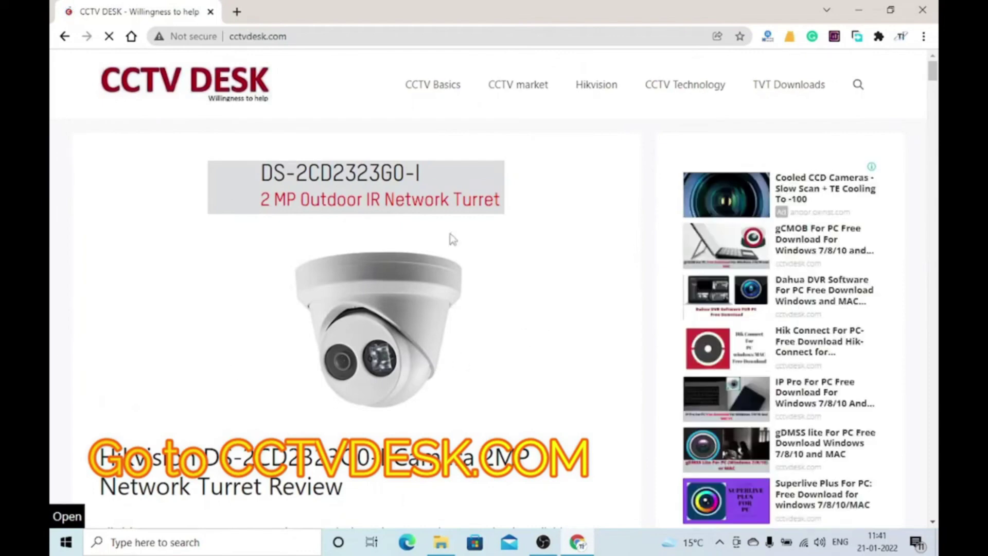
{"action": "left_click", "coordinate": [858, 86]}
{"action": "left_click", "coordinate": [449, 83]}
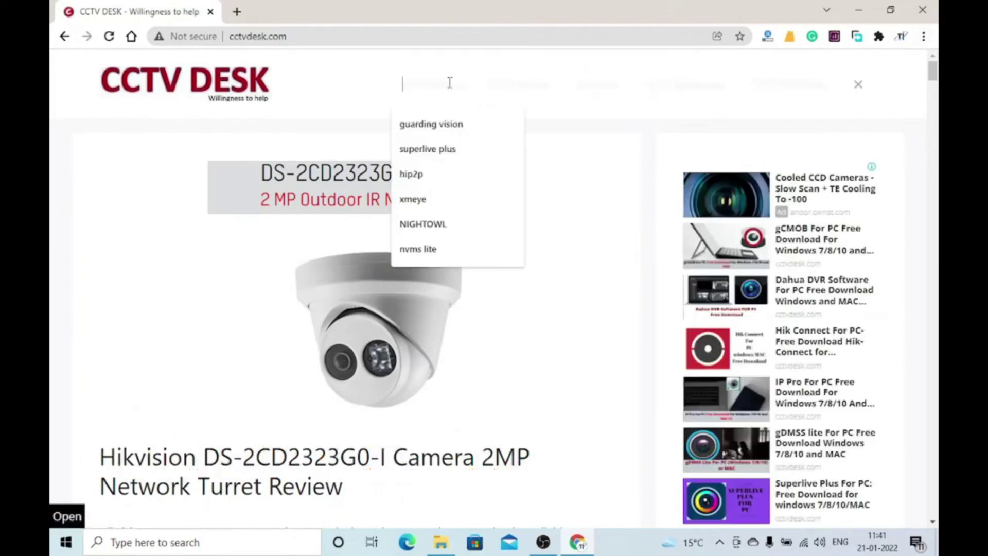
{"action": "type", "text": "guard"}
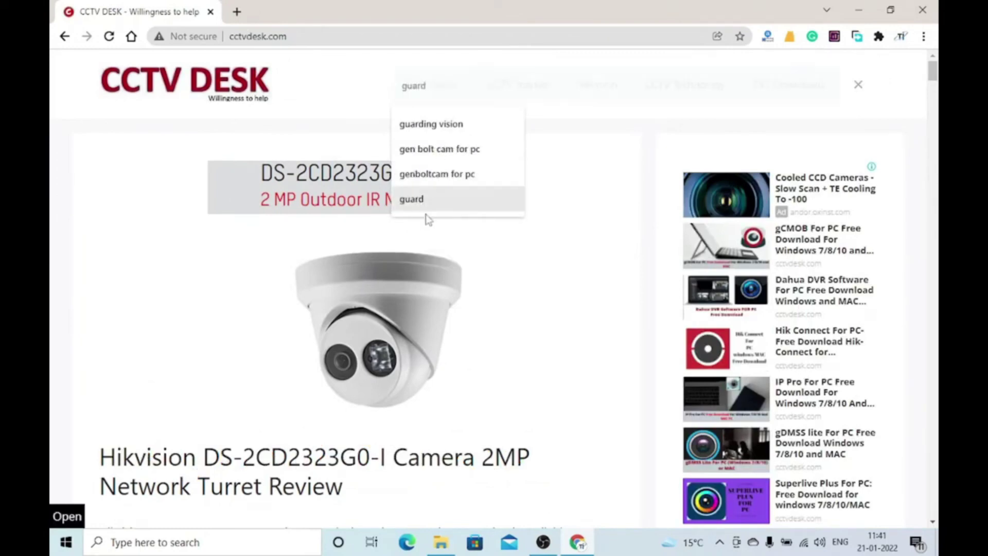
{"action": "left_click", "coordinate": [427, 208]}
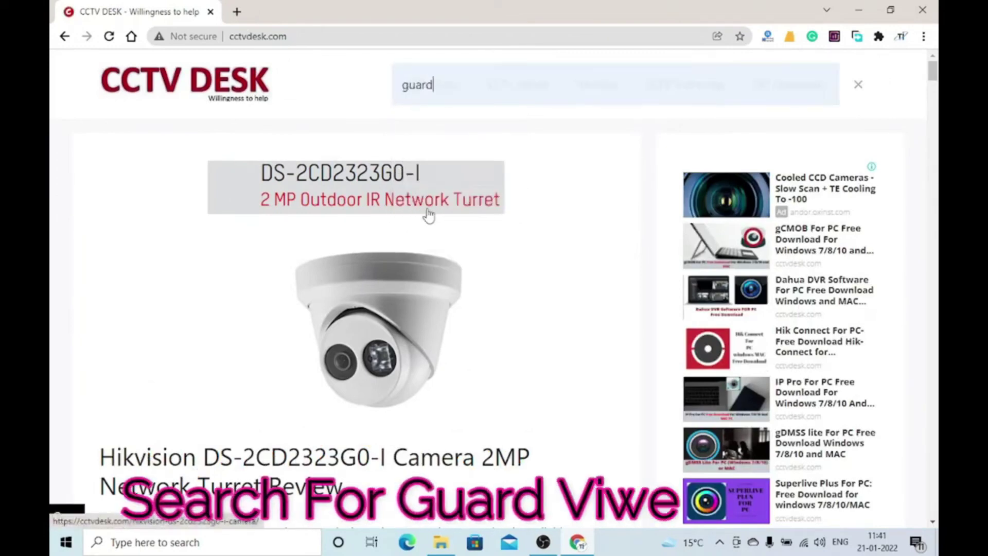
{"action": "key", "text": "Return"}
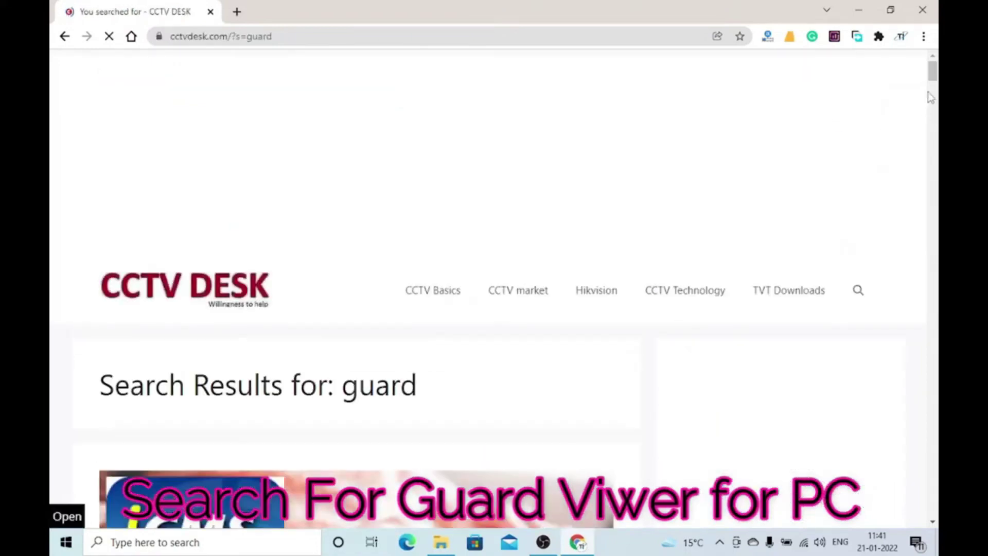
{"action": "left_click_drag", "start_coordinate": [932, 72], "coordinate": [933, 163]}
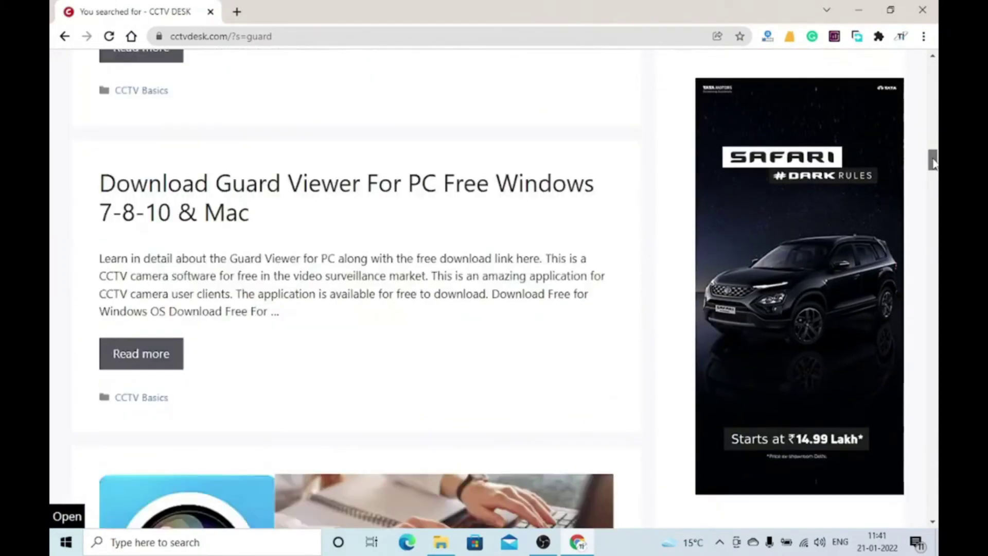
{"action": "left_click", "coordinate": [239, 195]}
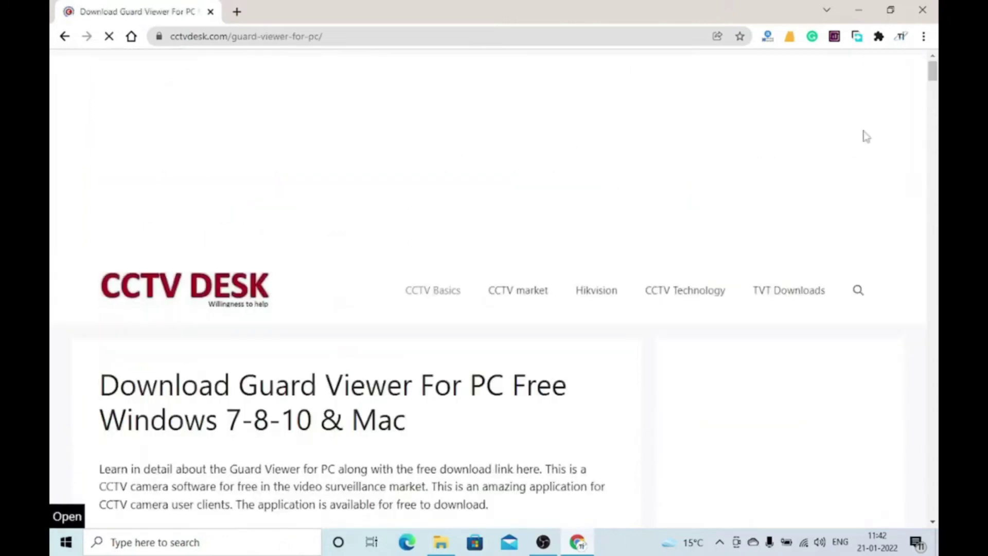
Scroll through the article's install, login, add-device and live-view sections, then back to the download links
{"action": "left_click", "coordinate": [935, 86]}
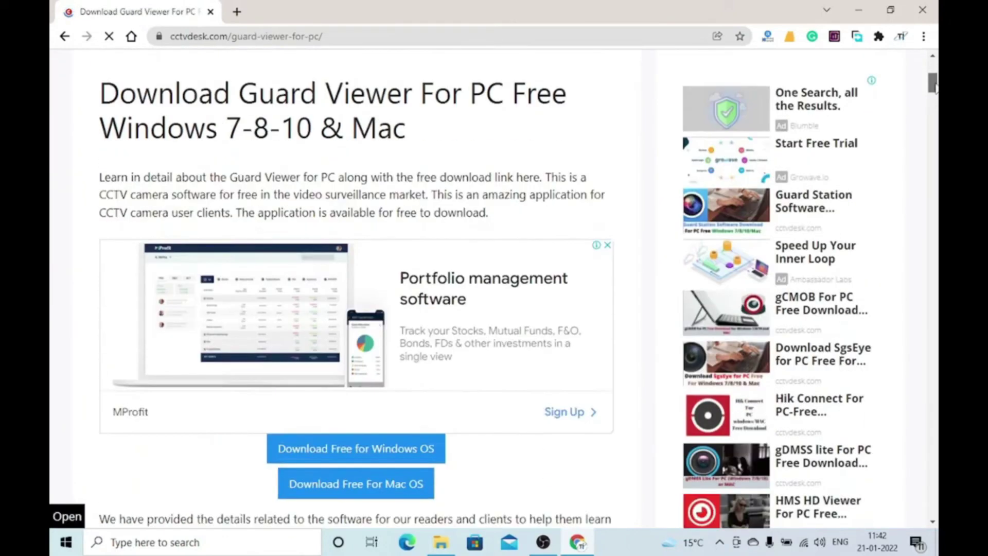
{"action": "left_click_drag", "start_coordinate": [935, 86], "coordinate": [934, 117]}
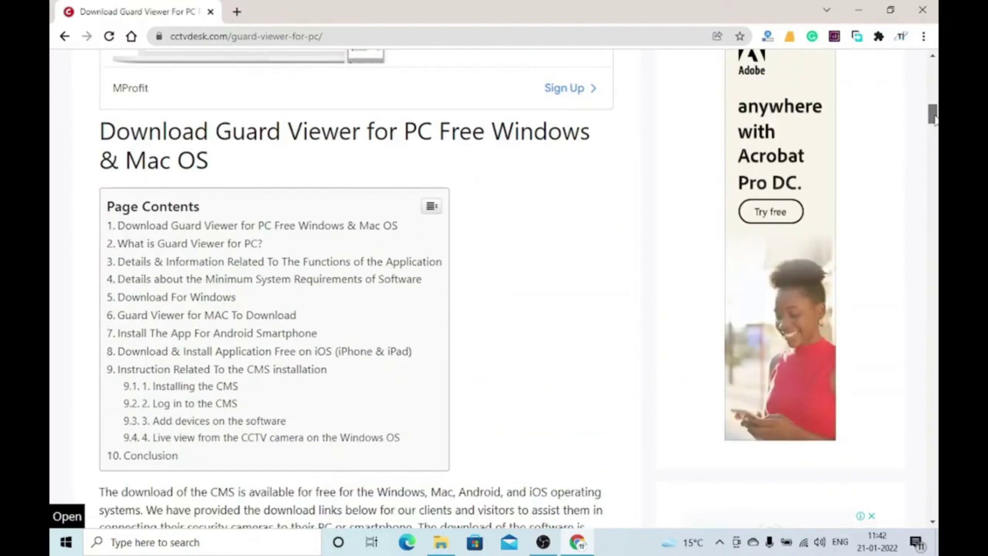
{"action": "left_click_drag", "start_coordinate": [935, 117], "coordinate": [931, 326]}
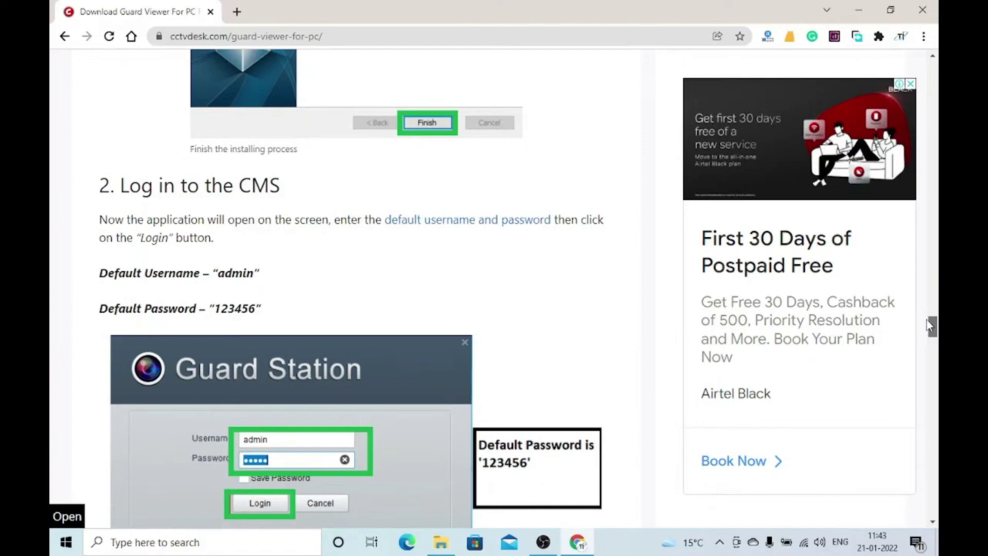
{"action": "left_click_drag", "start_coordinate": [929, 325], "coordinate": [923, 354]}
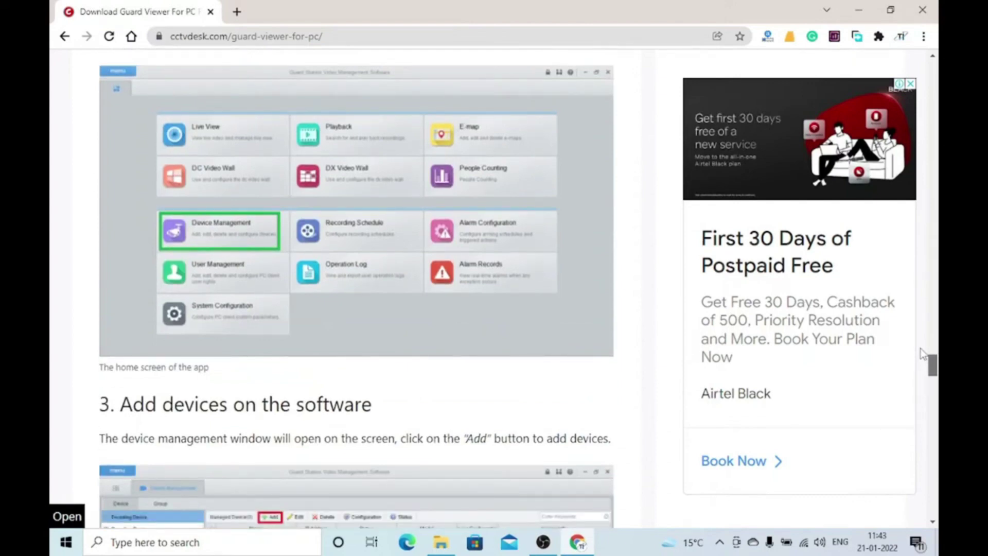
{"action": "left_click_drag", "start_coordinate": [923, 355], "coordinate": [915, 379]}
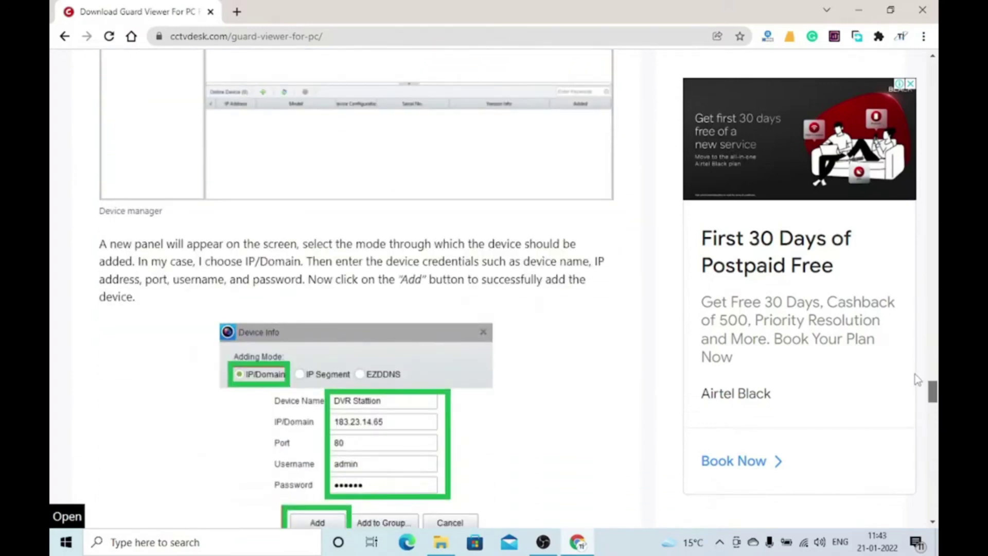
{"action": "scroll", "coordinate": [916, 379], "scroll_direction": "down", "scroll_amount": 7}
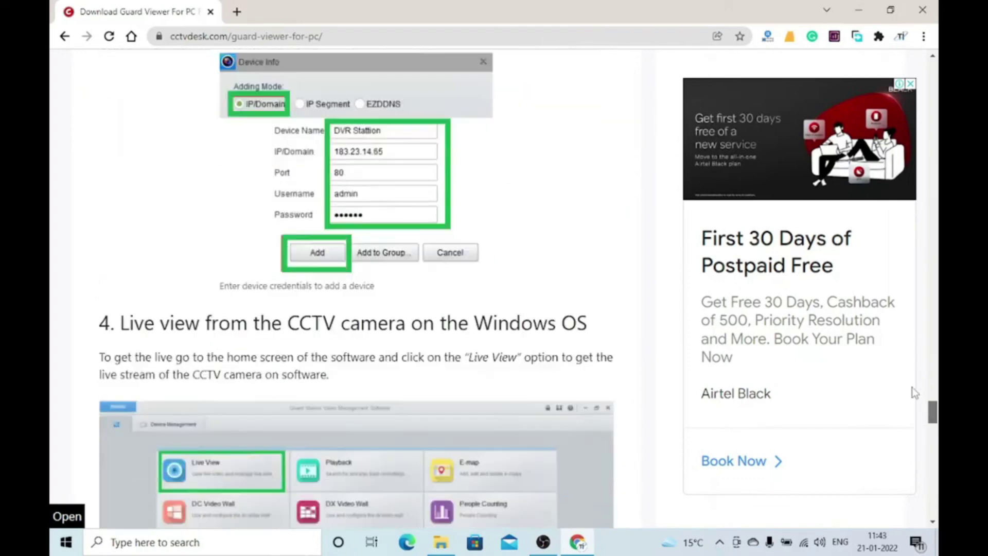
{"action": "scroll", "coordinate": [911, 395], "scroll_direction": "down", "scroll_amount": 12}
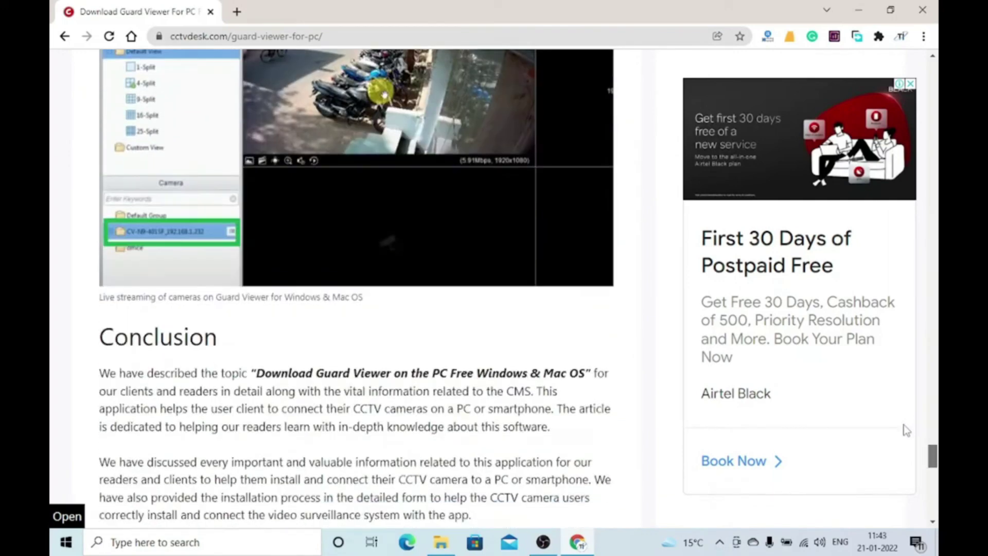
{"action": "scroll", "coordinate": [906, 430], "scroll_direction": "down", "scroll_amount": 3}
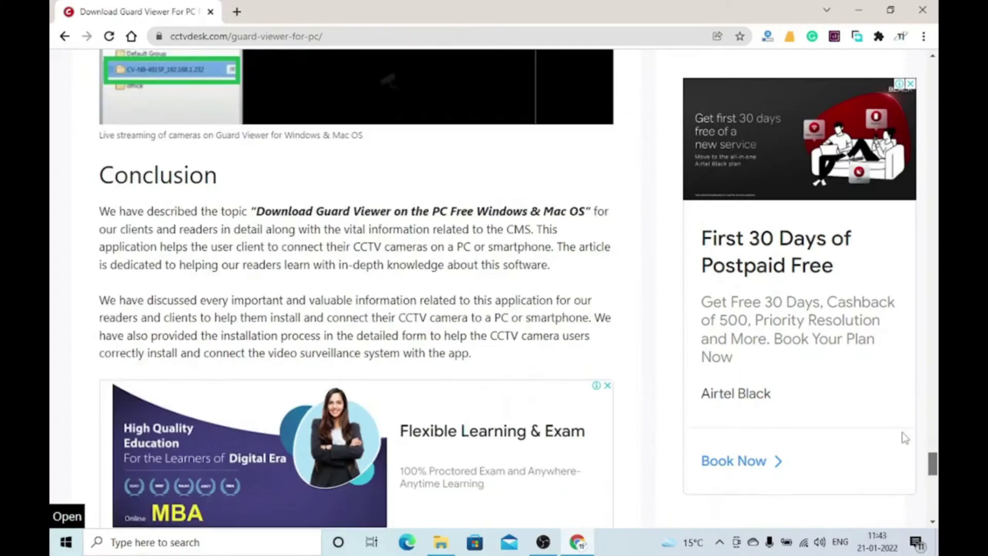
{"action": "left_click_drag", "start_coordinate": [931, 460], "coordinate": [931, 102]}
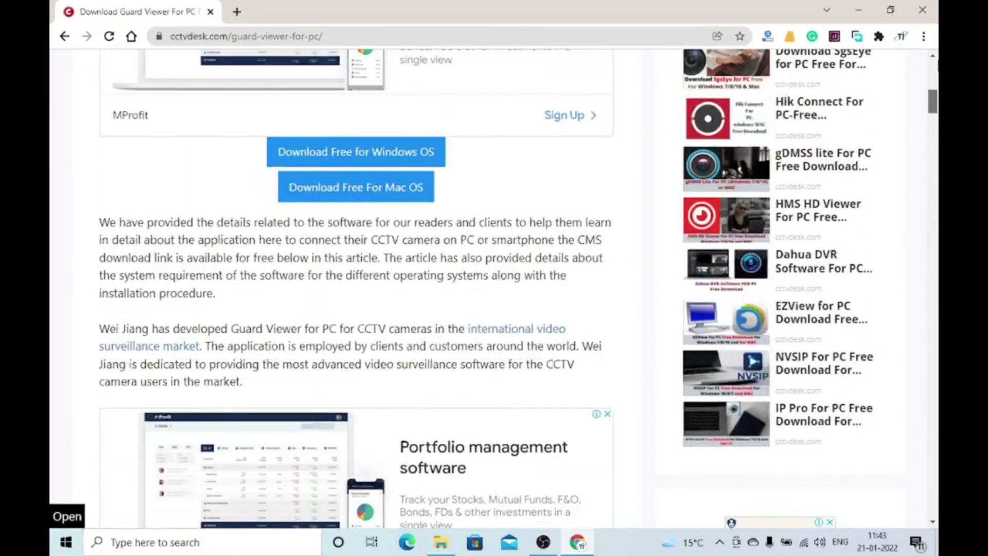
Download GuardStation_software_download.zip for Windows from Google Drive, bypassing the scan warning, and show it in its folder
{"action": "left_click", "coordinate": [356, 153]}
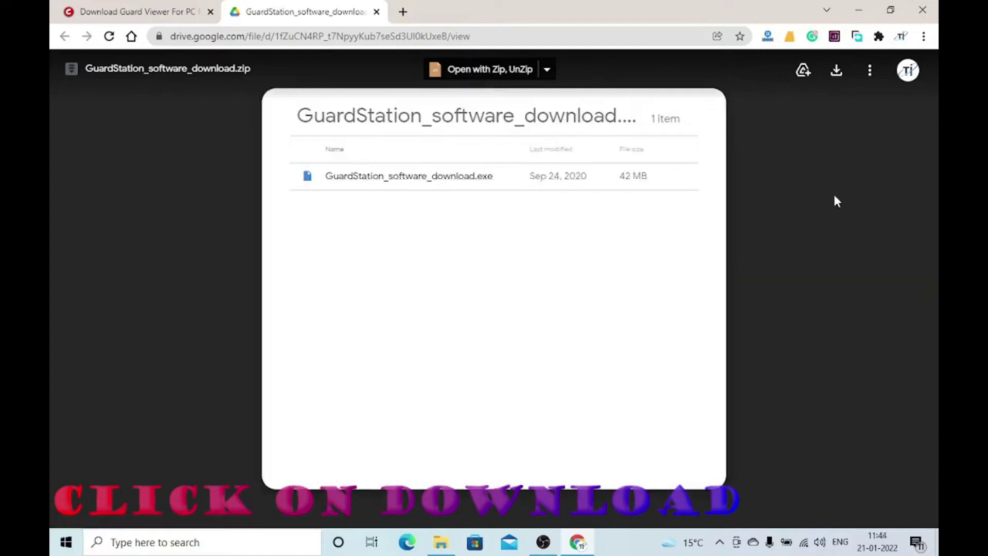
{"action": "left_click", "coordinate": [836, 70]}
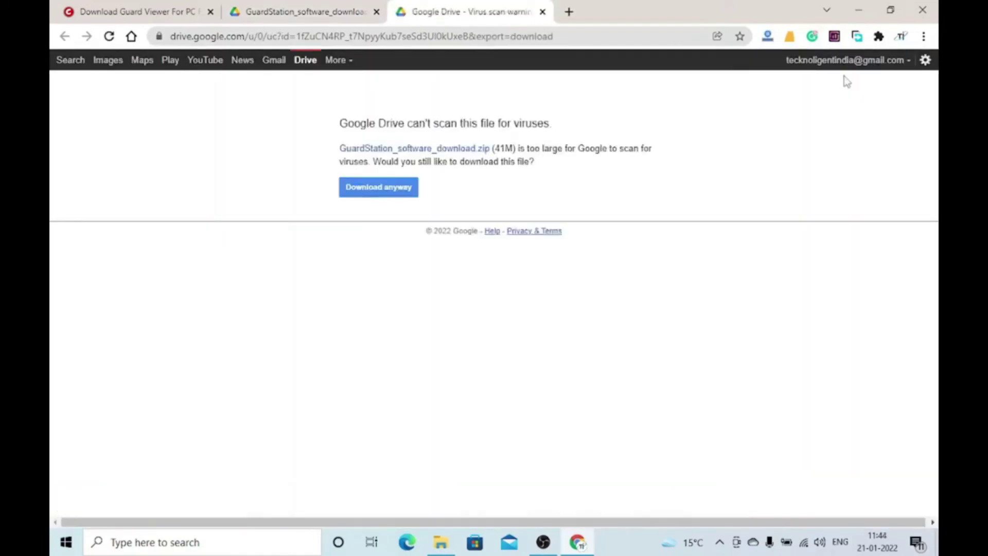
{"action": "left_click", "coordinate": [345, 192]}
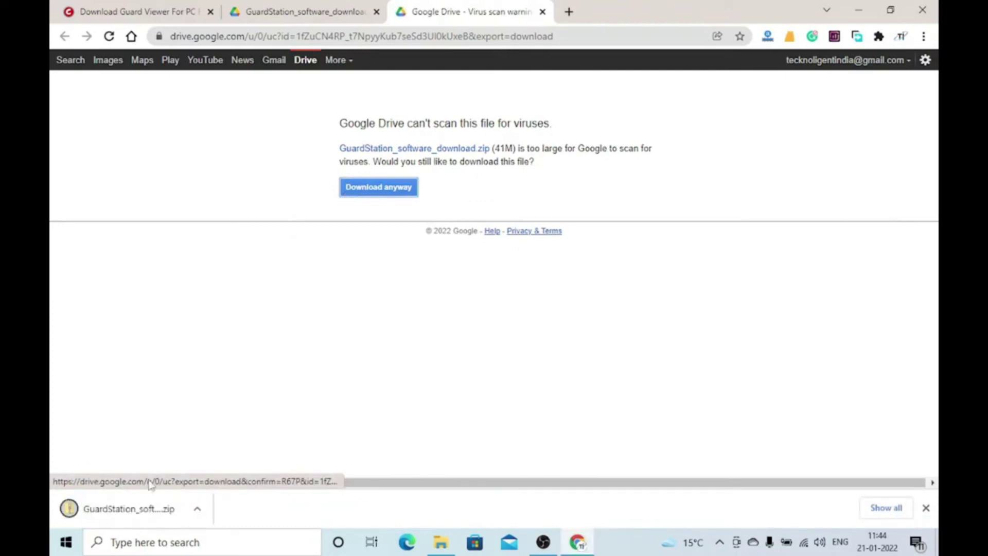
{"action": "left_click", "coordinate": [197, 510]}
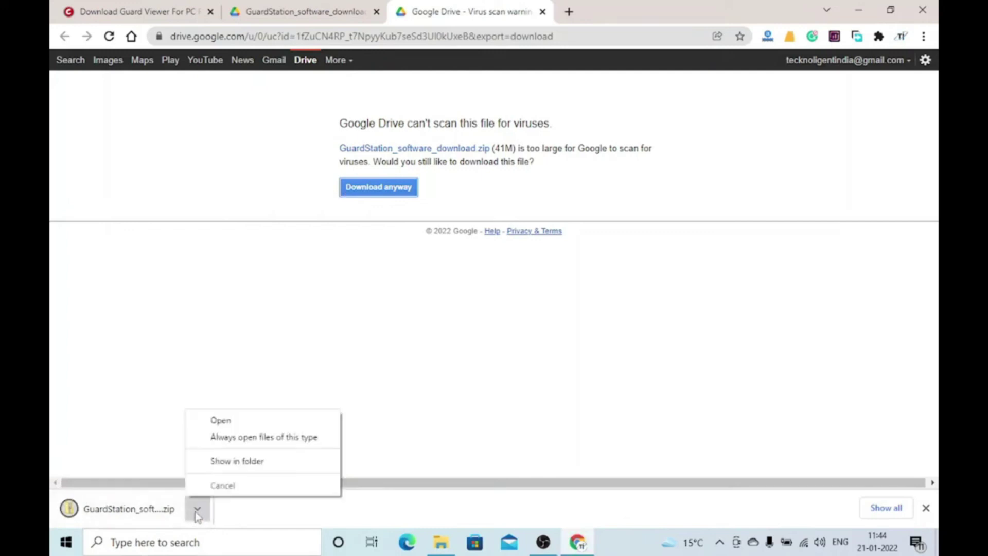
{"action": "left_click", "coordinate": [219, 467]}
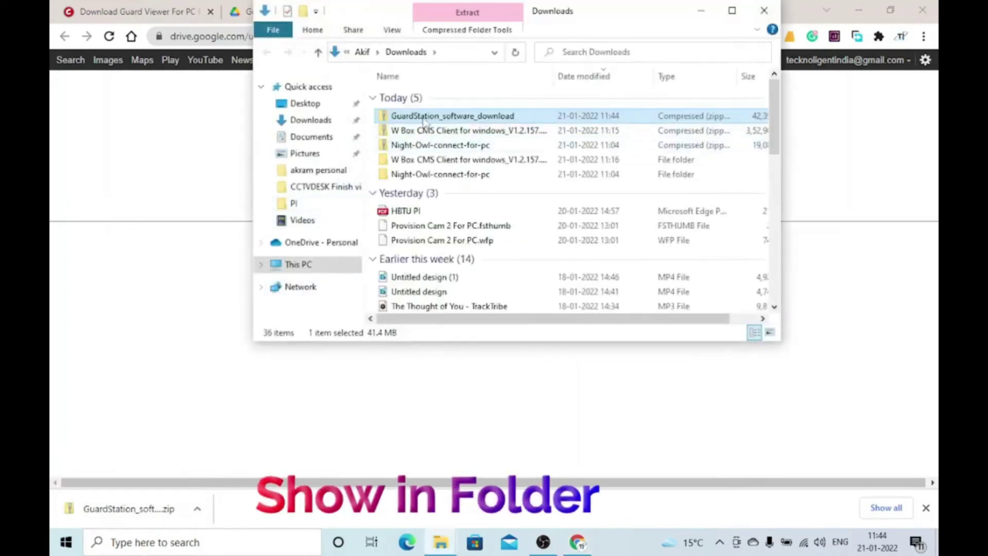
Extract the GuardStation zip into its own folder and run the installer from it as administrator
{"action": "right_click", "coordinate": [423, 119]}
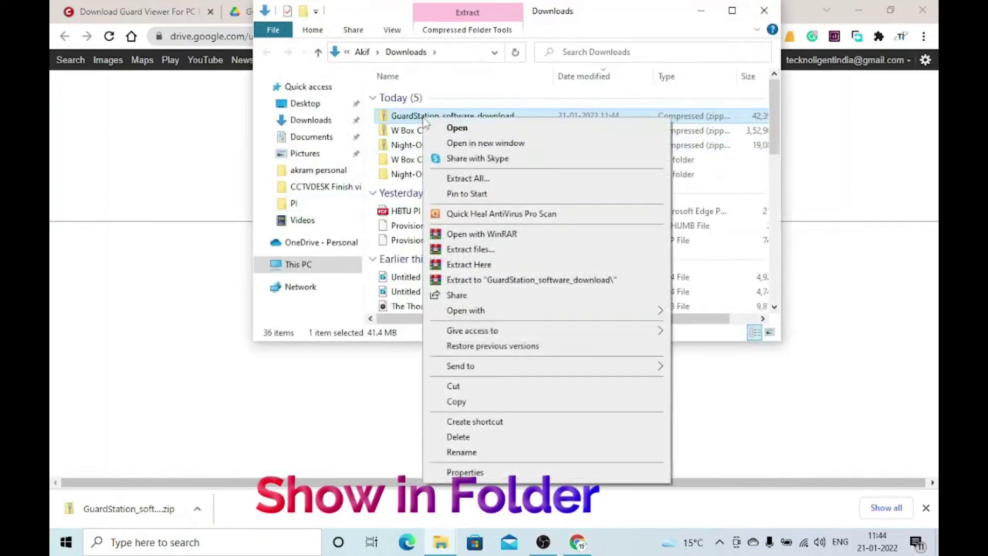
{"action": "left_click", "coordinate": [472, 280]}
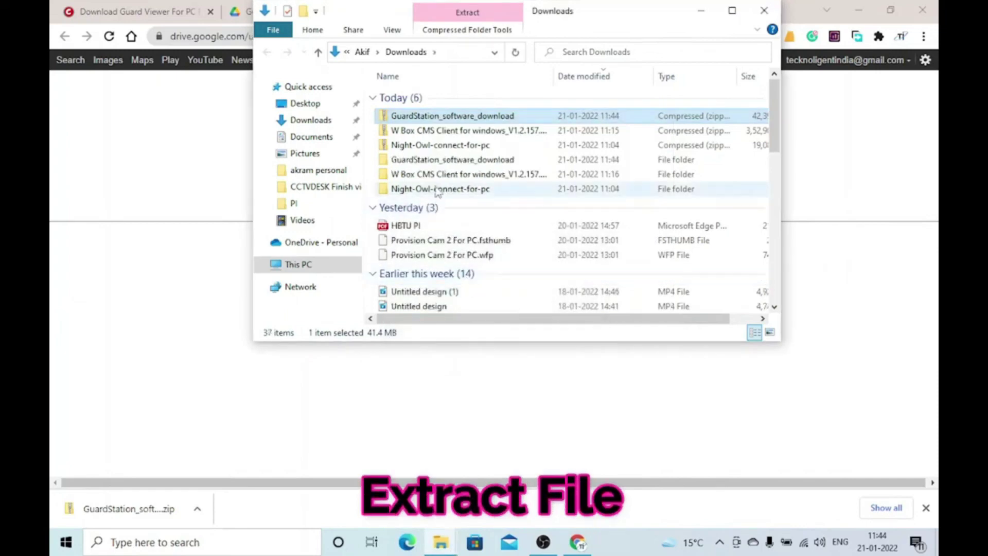
{"action": "double_click", "coordinate": [433, 160]}
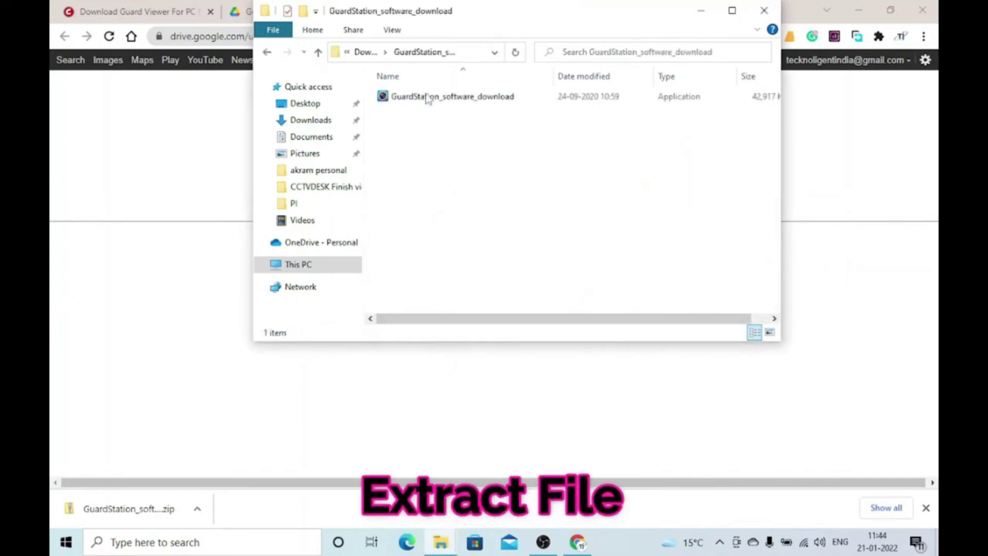
{"action": "left_click", "coordinate": [421, 98]}
{"action": "right_click", "coordinate": [421, 97]}
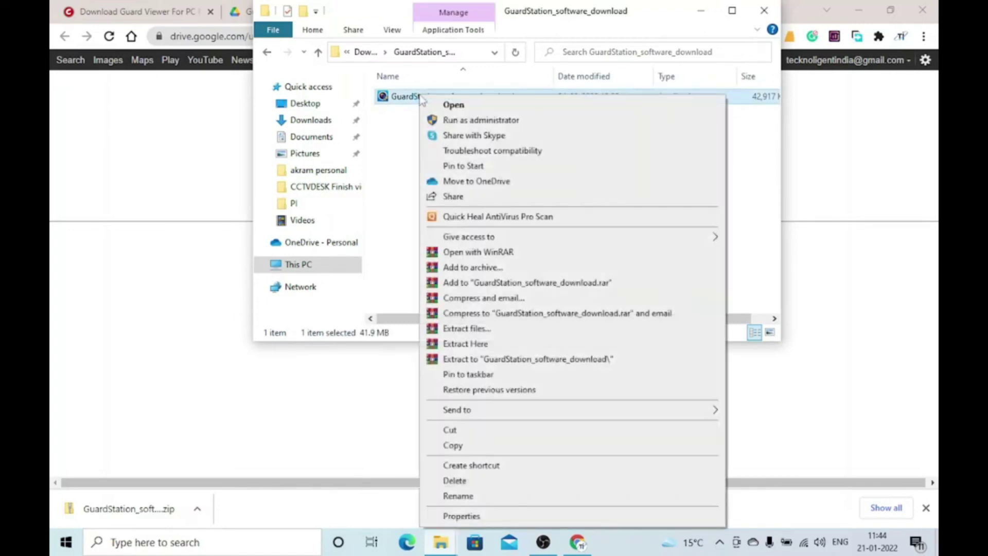
{"action": "left_click", "coordinate": [472, 122]}
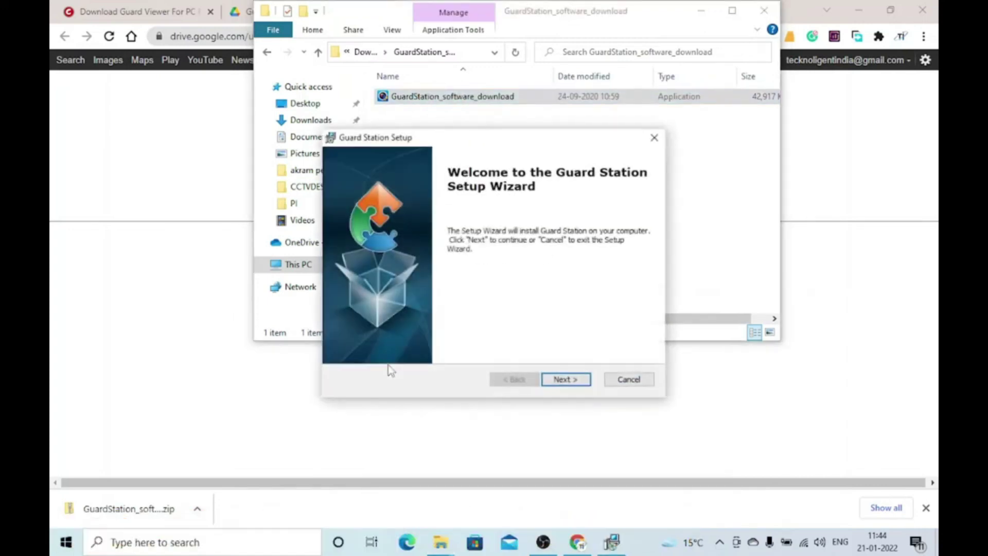
Install Guard Station with the default features and location, then finish the setup wizard
{"action": "left_click", "coordinate": [562, 381]}
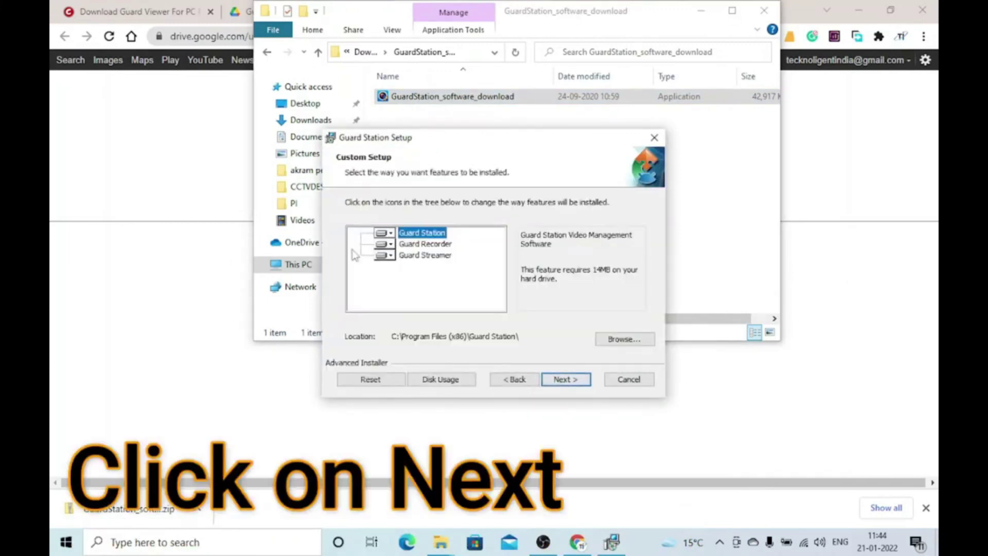
{"action": "left_click", "coordinate": [575, 383]}
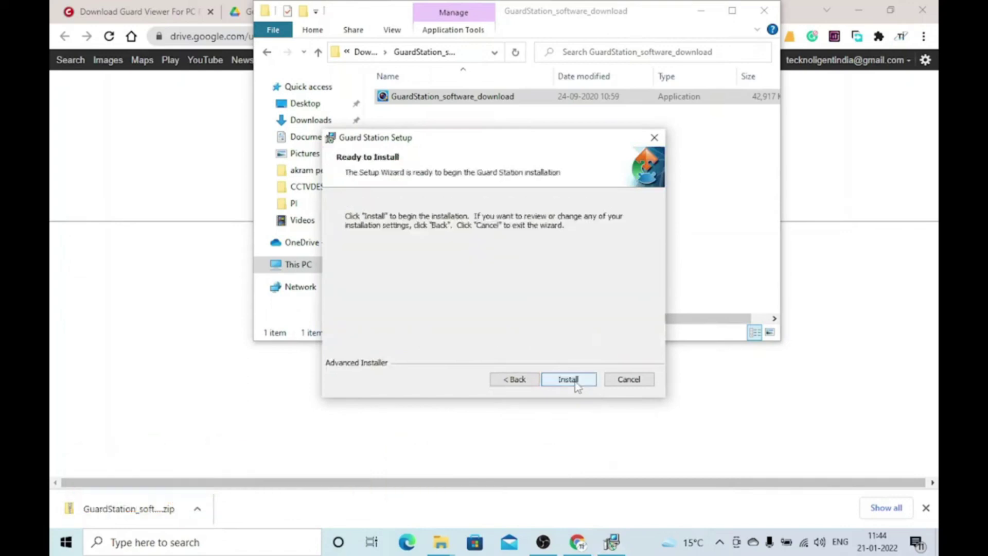
{"action": "left_click", "coordinate": [571, 381]}
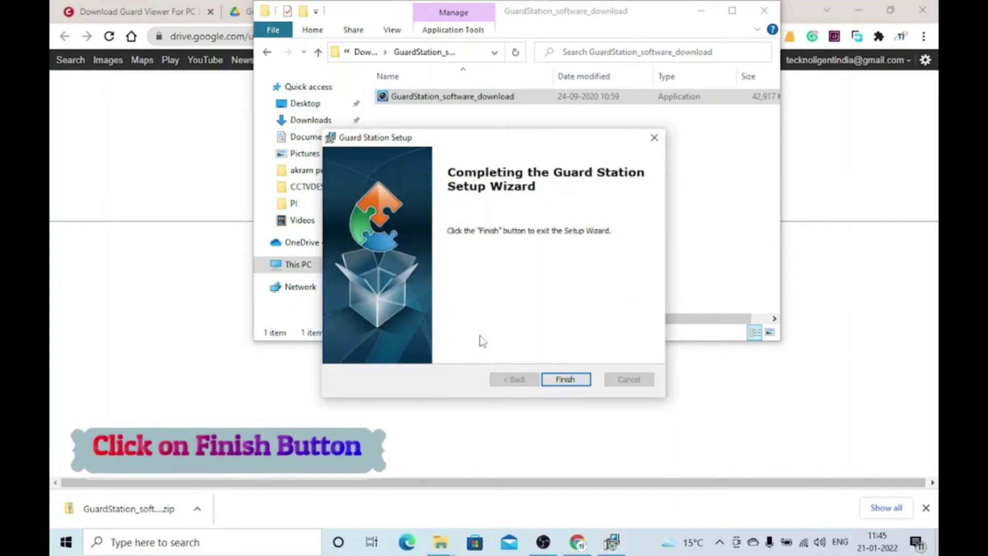
{"action": "left_click", "coordinate": [548, 380]}
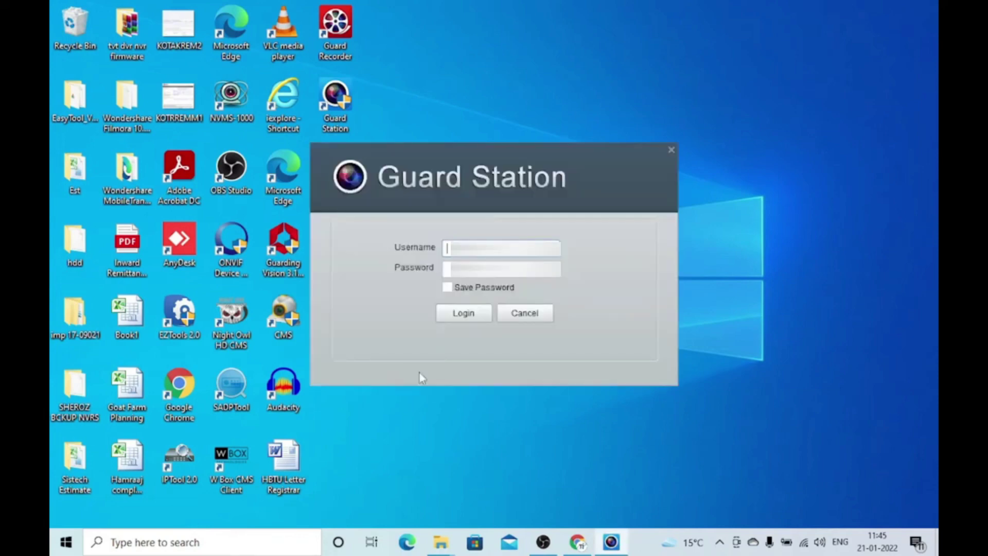
Log in to Guard Station with the account credentials, with Save Password ticked
{"action": "type", "text": "a"}
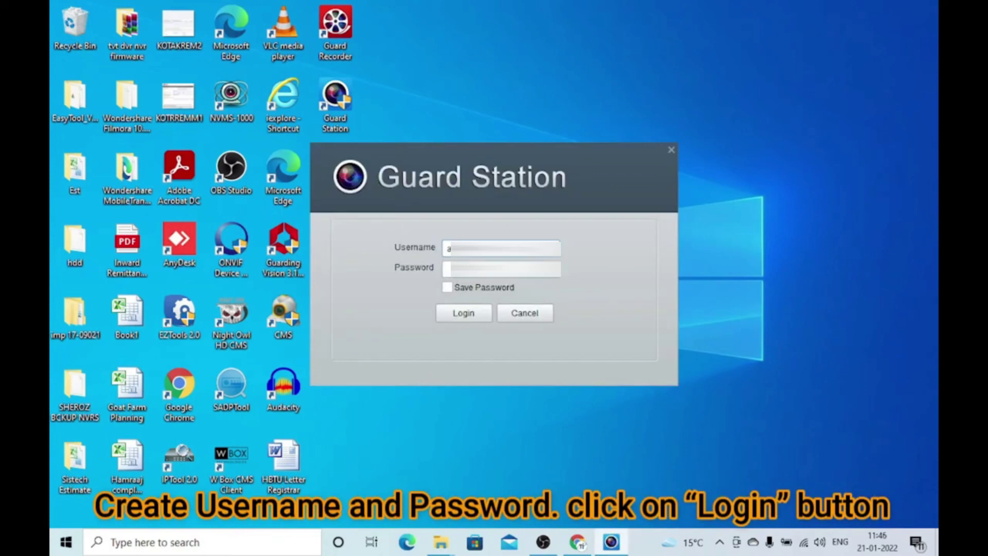
{"action": "type", "text": "a"}
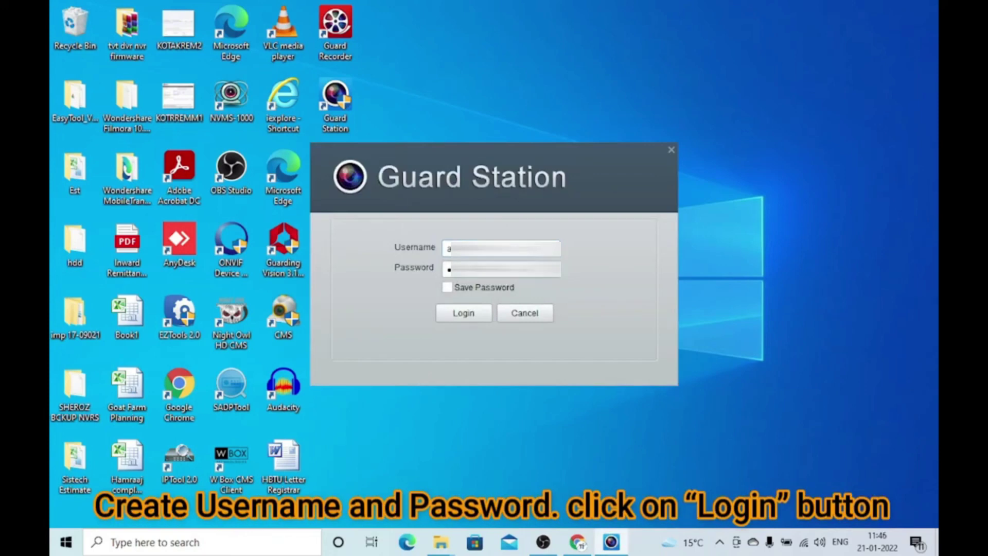
{"action": "left_click", "coordinate": [446, 288]}
{"action": "left_click", "coordinate": [454, 315]}
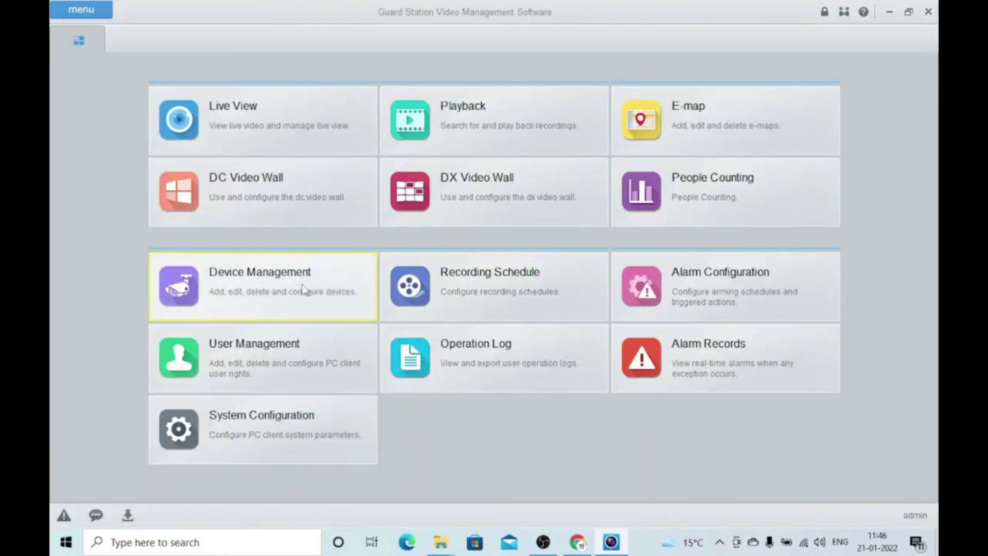
Start adding a device in Device Management, keeping the IP/Domain adding mode
{"action": "left_click", "coordinate": [293, 289]}
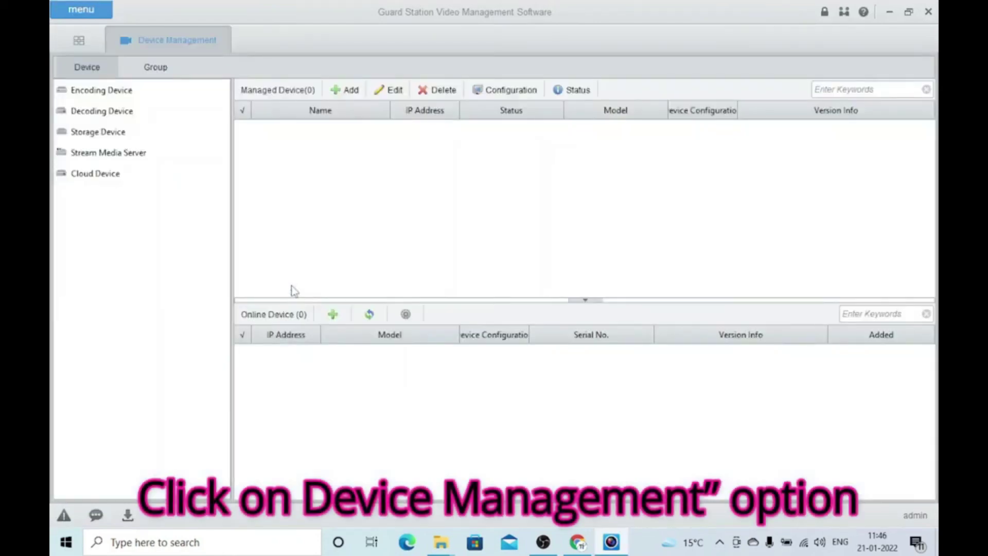
{"action": "left_click", "coordinate": [344, 90]}
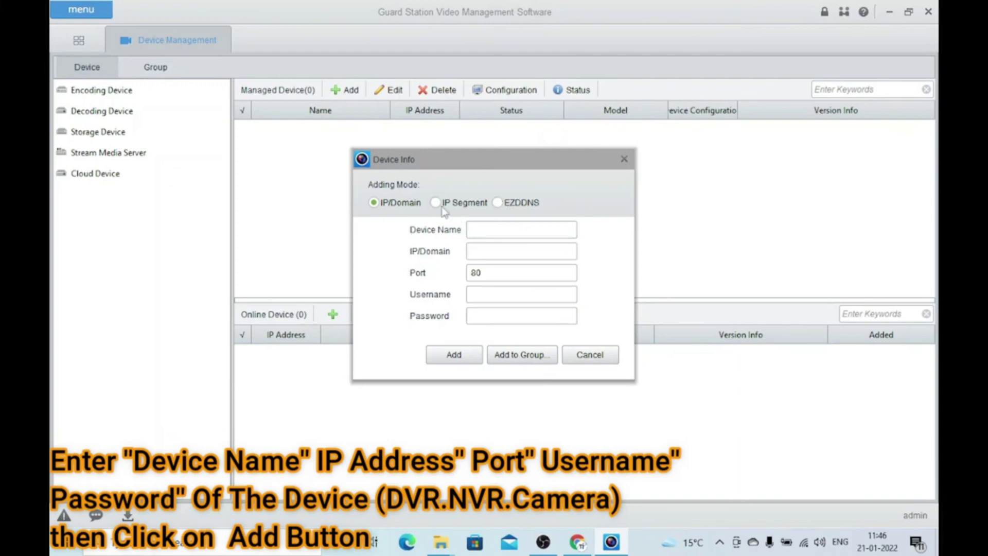
{"action": "left_click", "coordinate": [442, 204]}
{"action": "left_click", "coordinate": [496, 204]}
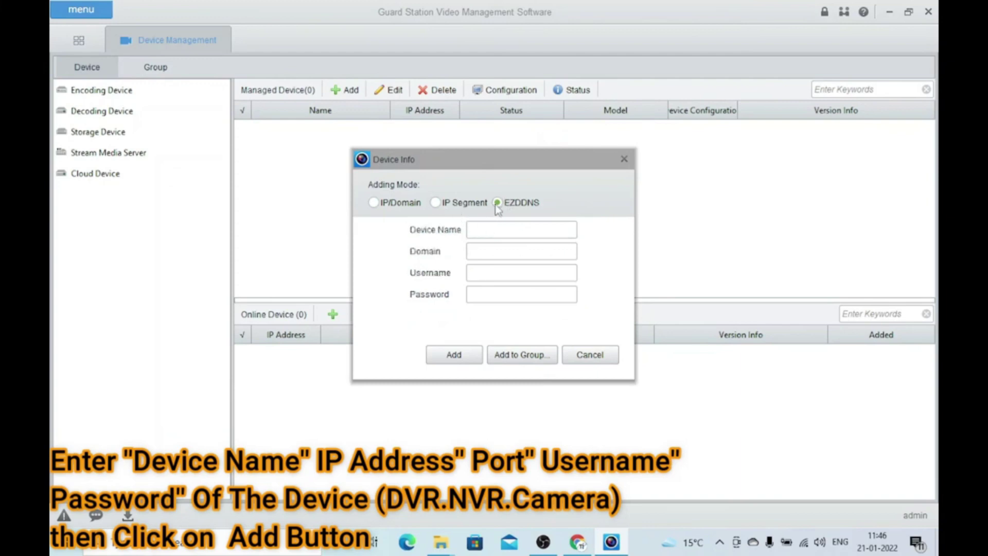
{"action": "left_click", "coordinate": [373, 202]}
Enter device name TestDevice with its IP address, username and password, and add it
{"action": "left_click", "coordinate": [496, 233]}
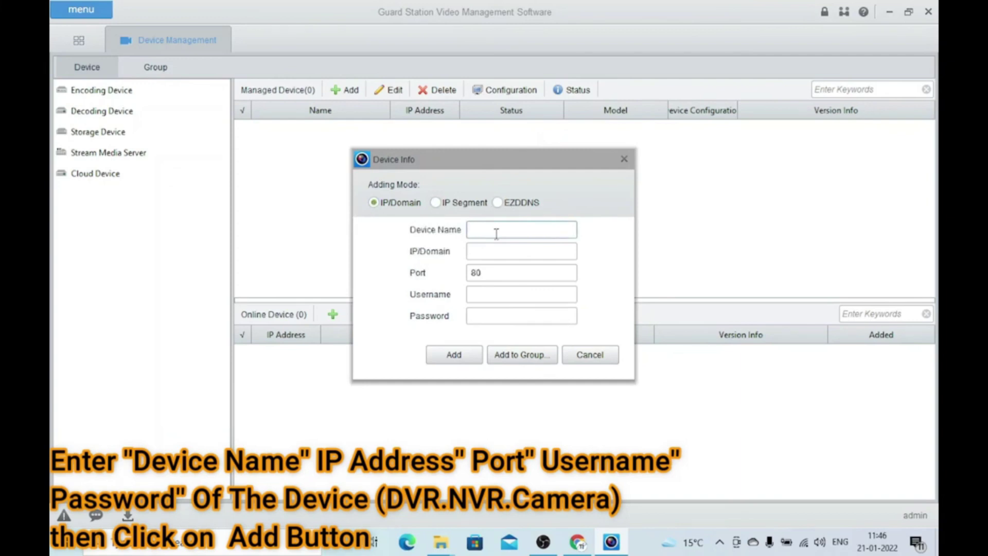
{"action": "type", "text": "TestDevice"}
{"action": "left_click", "coordinate": [493, 246]}
{"action": "type", "text": "19"}
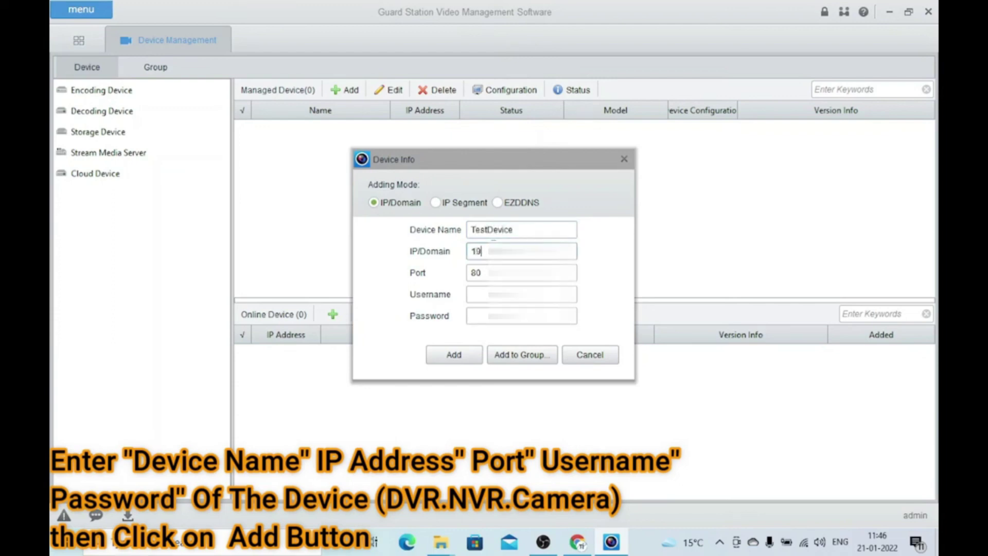
{"action": "type", "text": "2"}
{"action": "left_click", "coordinate": [479, 294]}
{"action": "type", "text": "adm"}
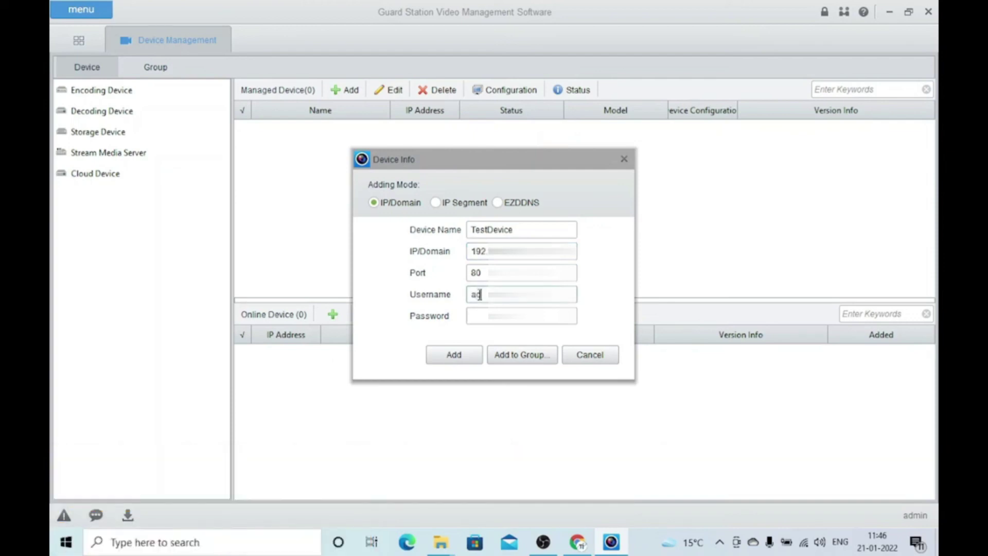
{"action": "left_click", "coordinate": [482, 315]}
{"action": "type", "text": "1234"}
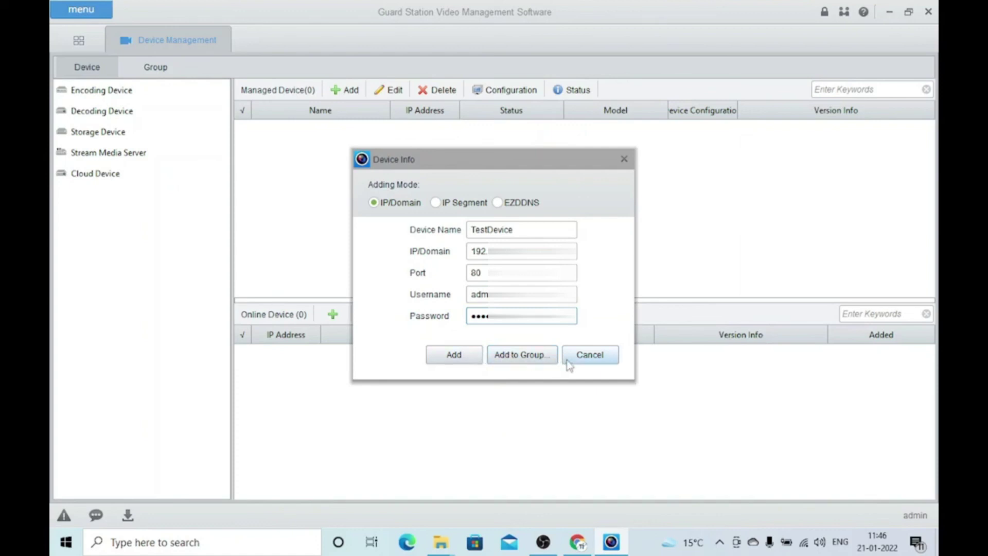
{"action": "left_click", "coordinate": [465, 363]}
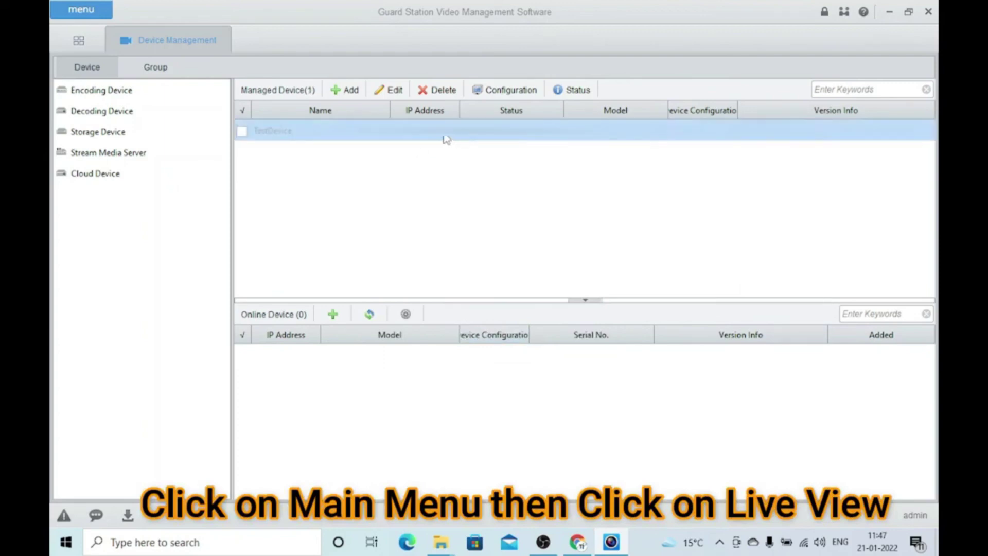
Open Live View from the main menu and show the camera feed in a 1-Split single-pane layout
{"action": "left_click", "coordinate": [78, 41]}
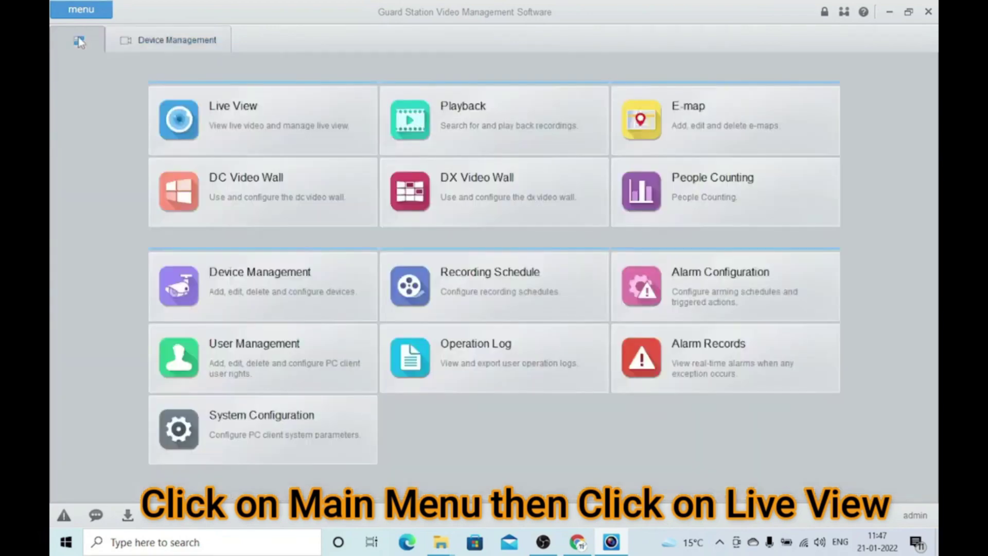
{"action": "left_click", "coordinate": [232, 107]}
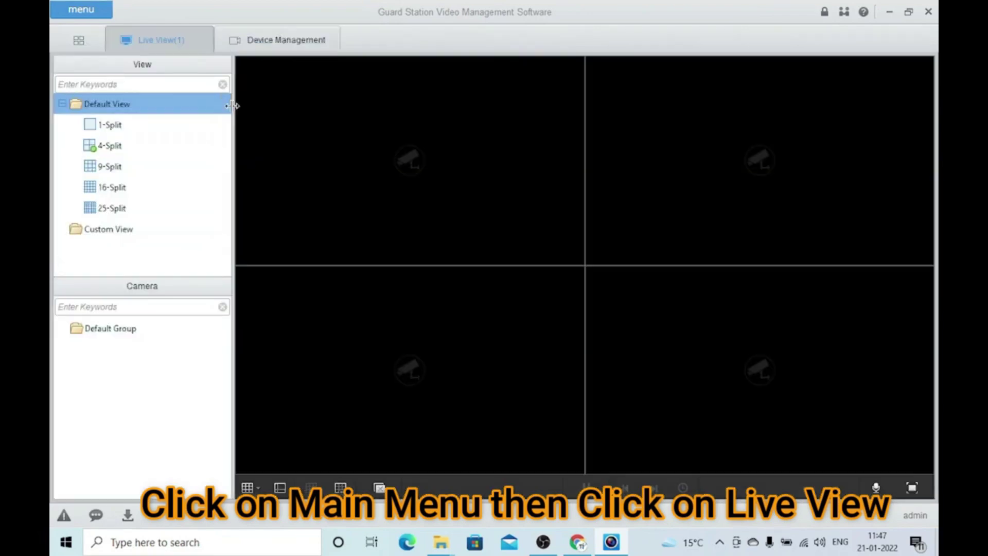
{"action": "left_click", "coordinate": [167, 126]}
{"action": "double_click", "coordinate": [133, 126]}
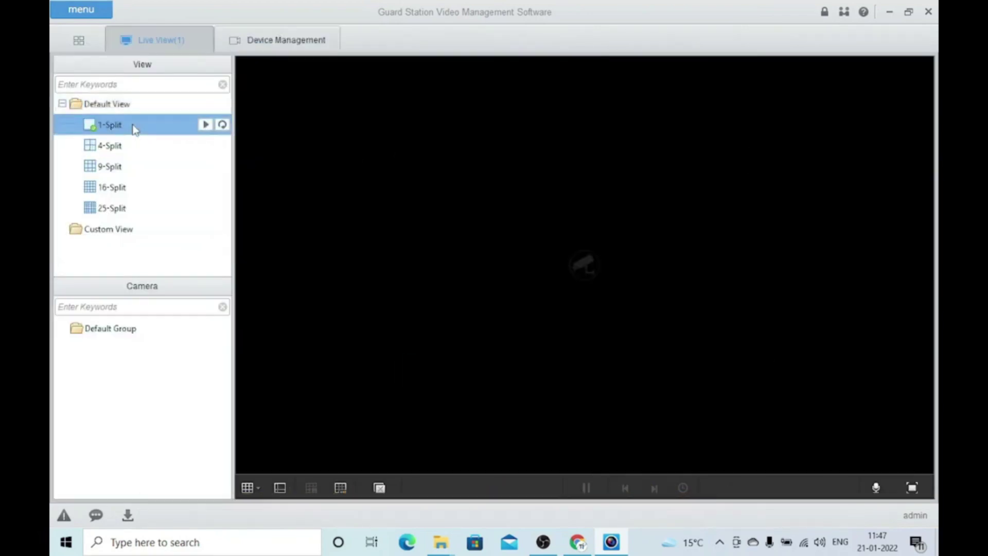